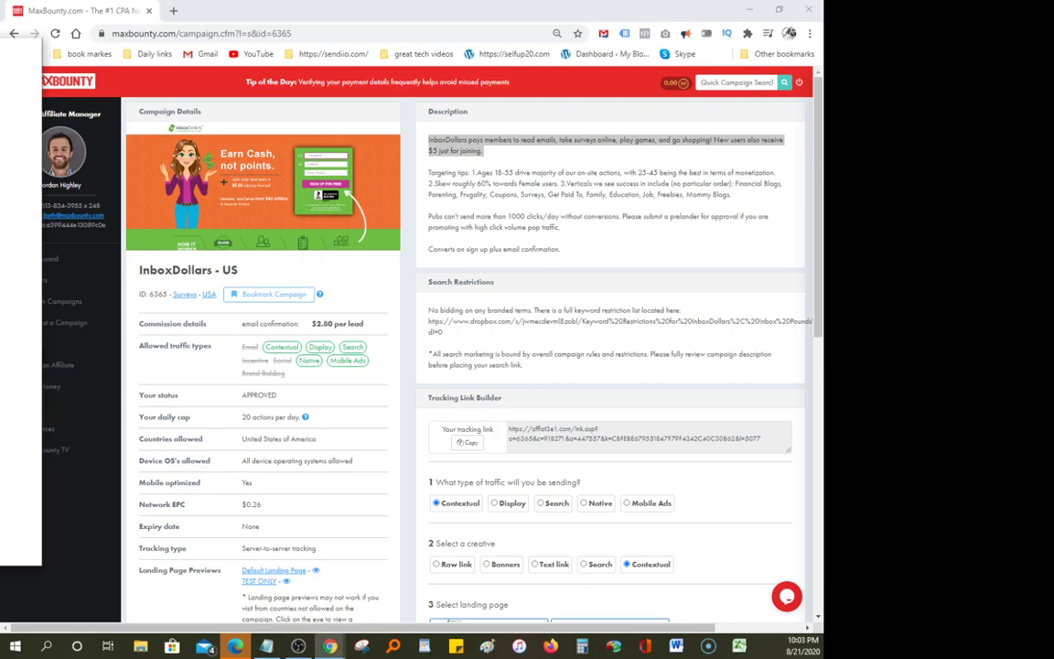
Step: Merge the separate AdHitz Rotate4u.eu window into the MaxBounty browser window as a second tab
{"action": "left_click_drag", "start_coordinate": [156, 147], "coordinate": [370, 11]}
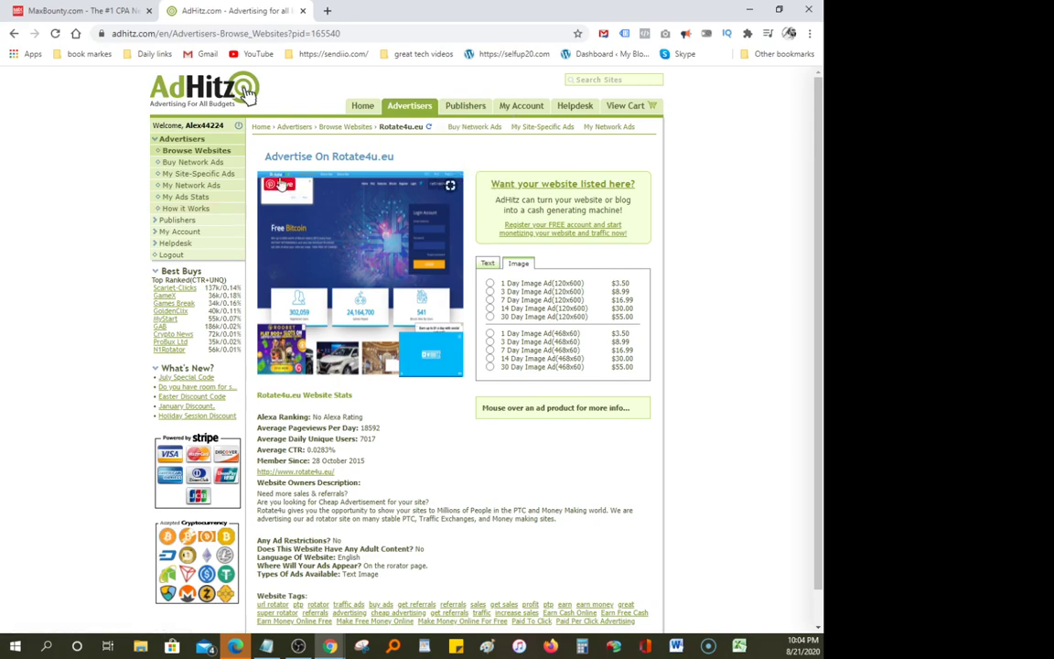
Step: Return to the MaxBounty InboxDollars - US campaign page with its $2.80-per-lead commission
{"action": "left_click", "coordinate": [64, 8]}
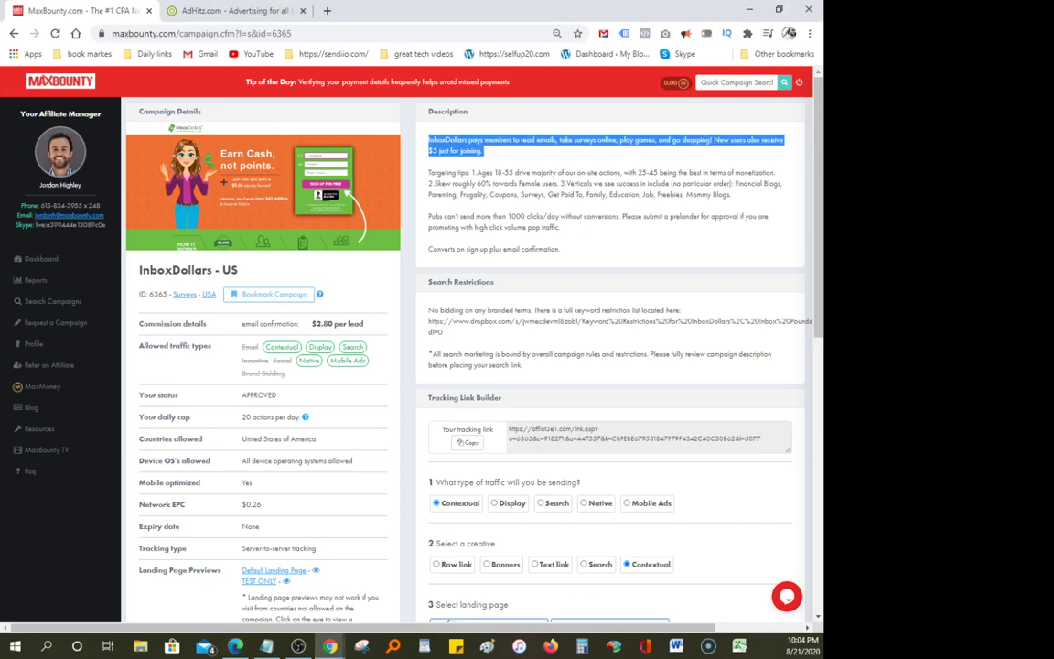
{"action": "key", "text": "alt+Tab"}
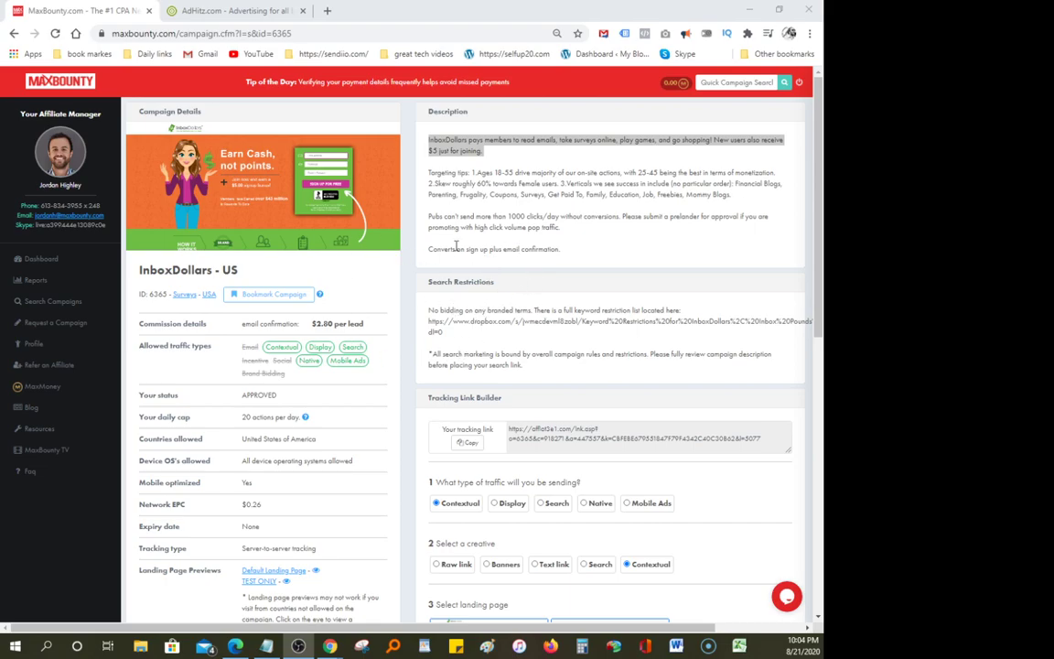
{"action": "left_click", "coordinate": [243, 9]}
{"action": "left_click", "coordinate": [87, 10]}
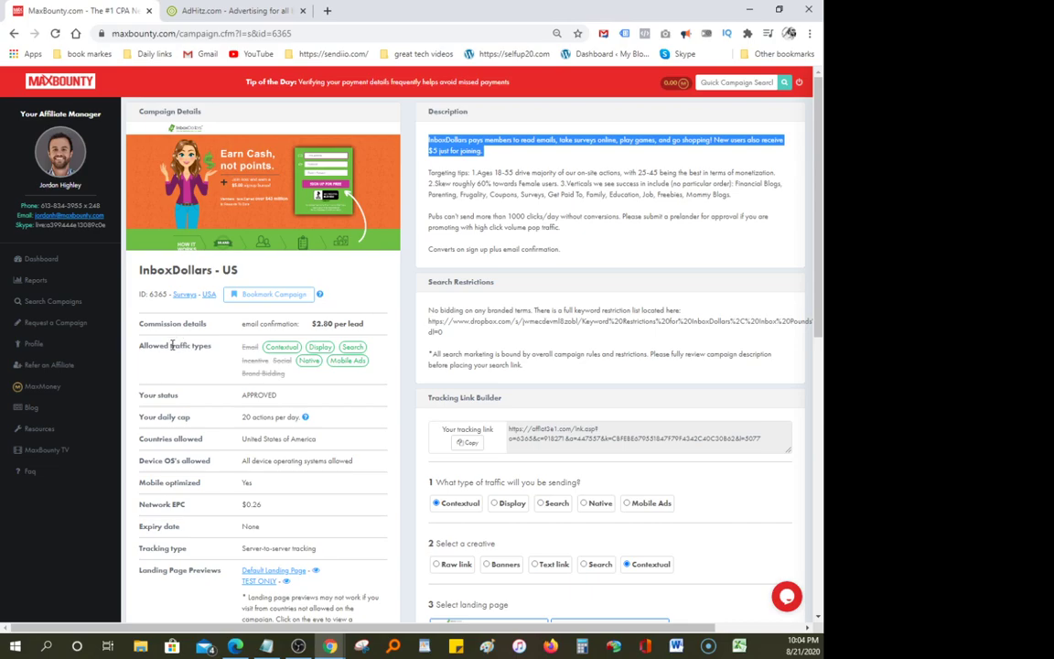
{"action": "left_click_drag", "start_coordinate": [128, 243], "coordinate": [236, 268]}
Step: Search MaxBounty campaigns for the copied 'InboxDollars - US' title and reopen campaign 6365's details
{"action": "right_click", "coordinate": [231, 267]}
{"action": "left_click", "coordinate": [253, 276]}
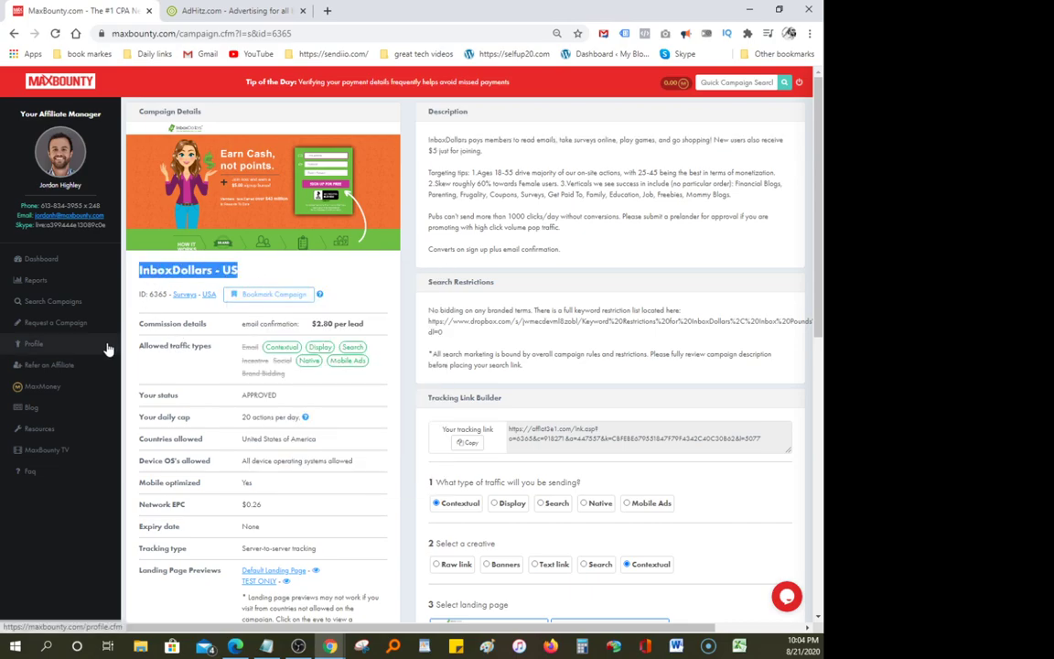
{"action": "left_click", "coordinate": [66, 308]}
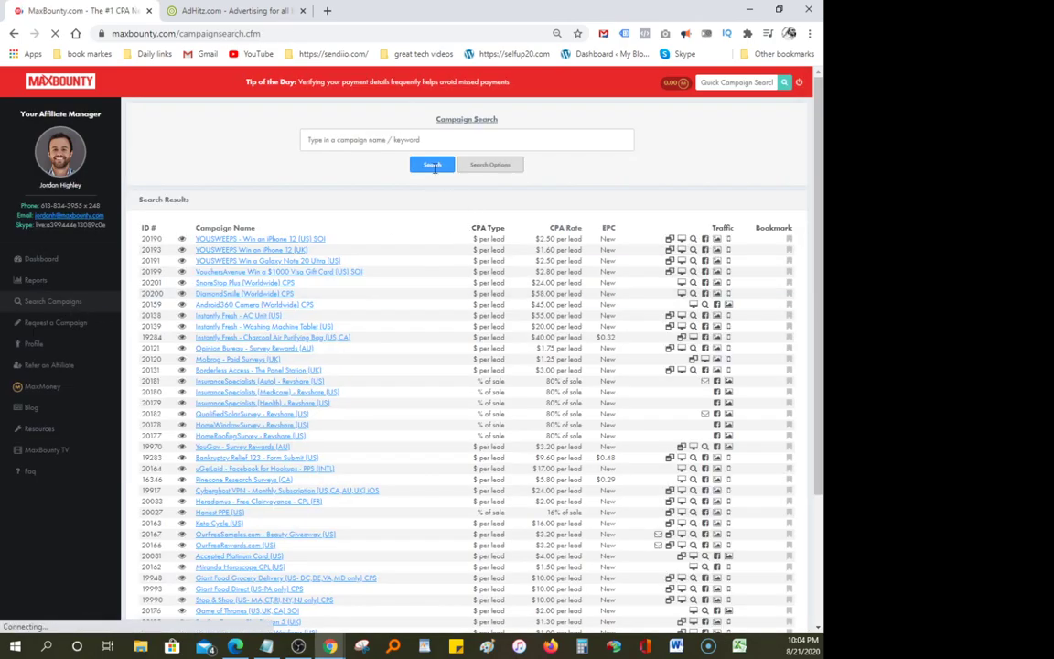
{"action": "right_click", "coordinate": [394, 142]}
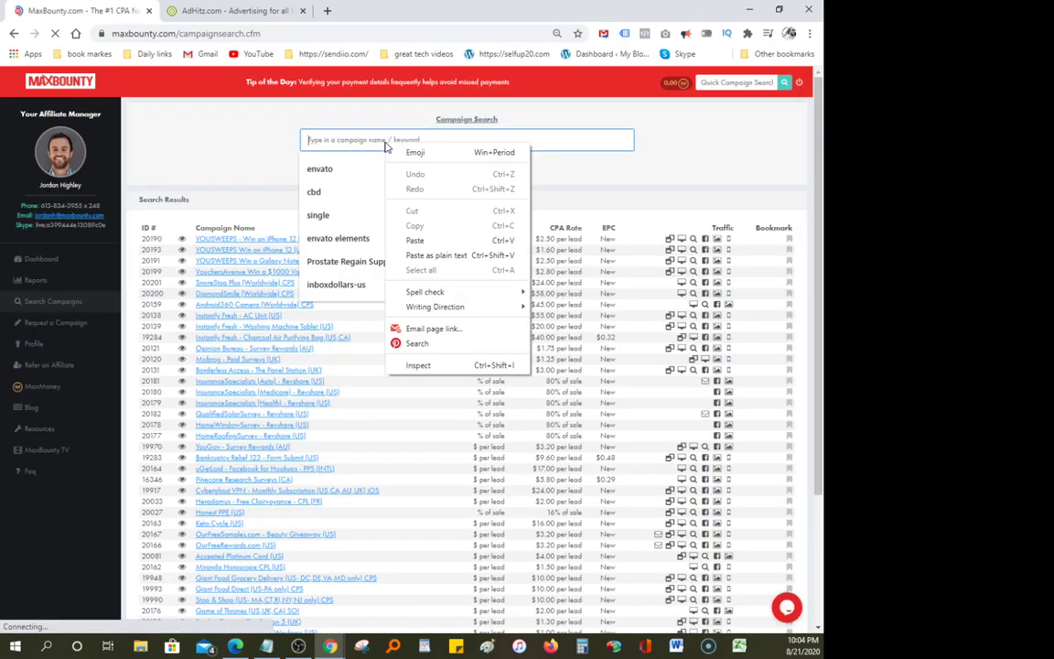
{"action": "left_click", "coordinate": [437, 236]}
{"action": "left_click", "coordinate": [432, 165]}
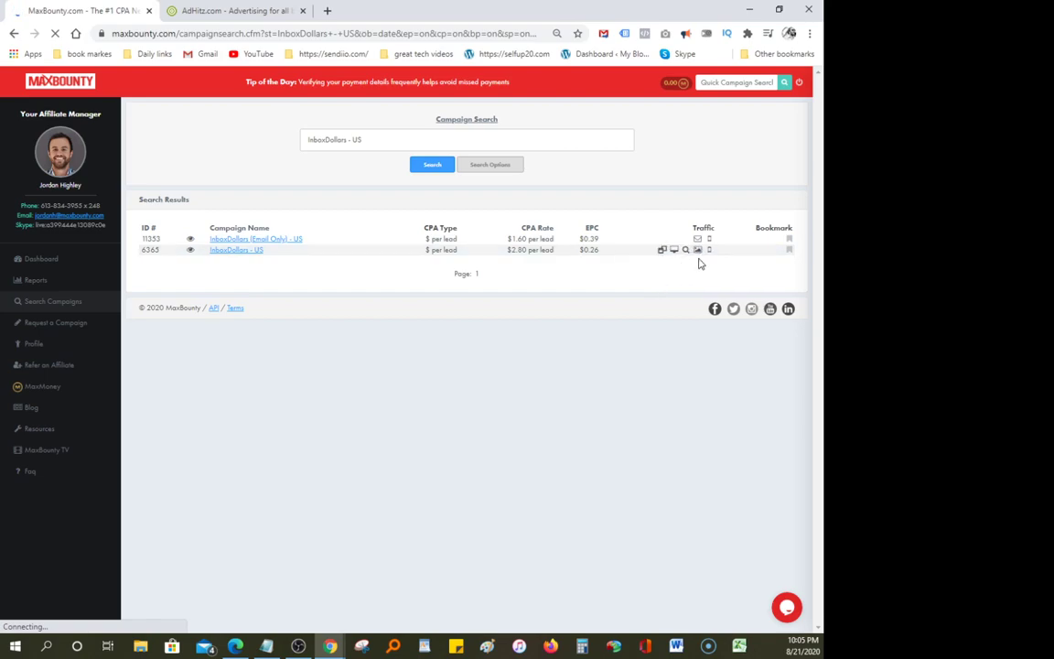
{"action": "left_click", "coordinate": [255, 255]}
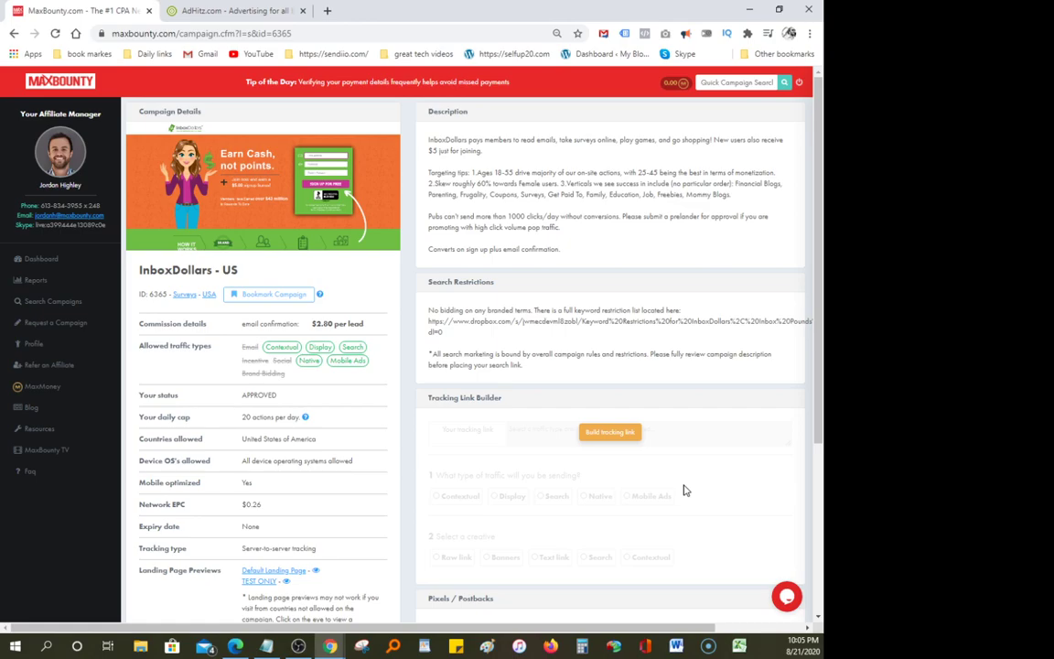
Step: Preview the Default and TEST ONLY landing pages, close both, then return to AdHitz
{"action": "scroll", "coordinate": [275, 492], "scroll_direction": "down", "scroll_amount": 2}
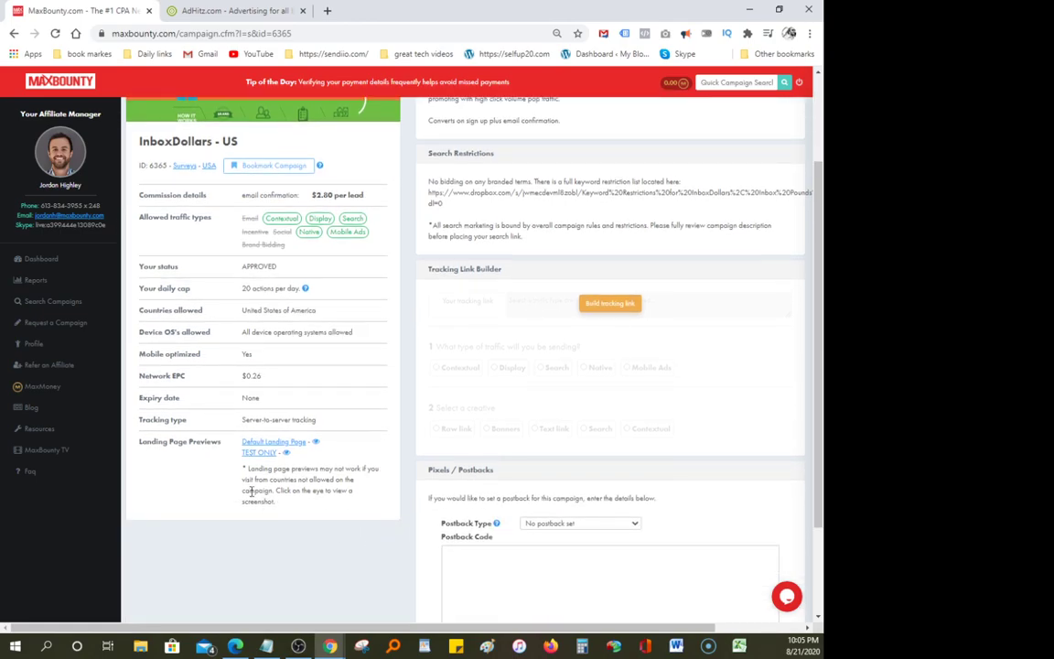
{"action": "left_click", "coordinate": [270, 443]}
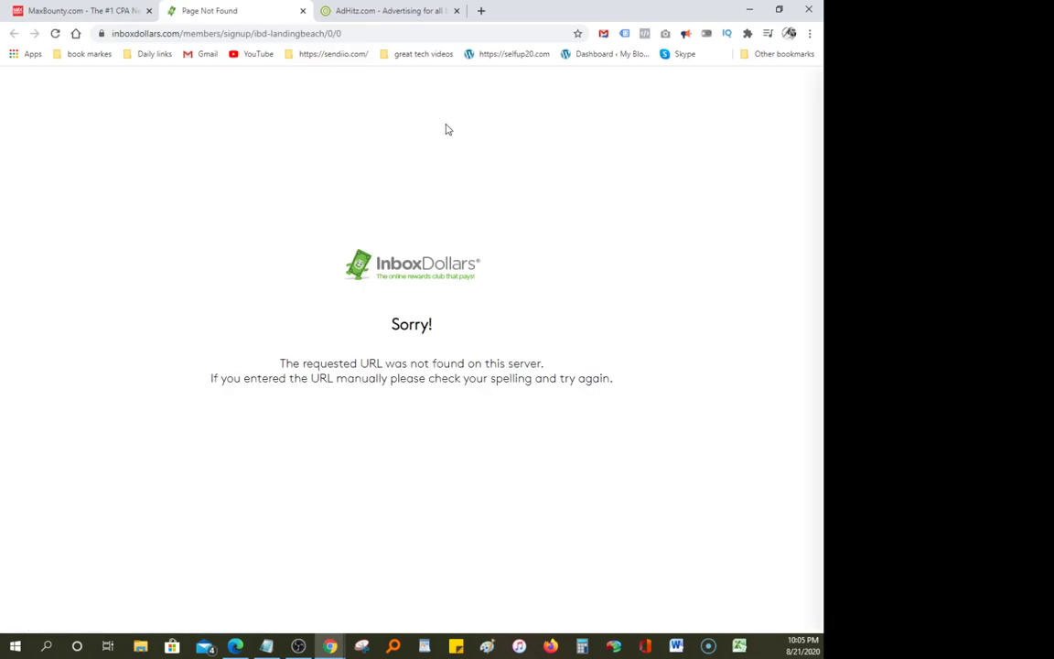
{"action": "left_click", "coordinate": [302, 10]}
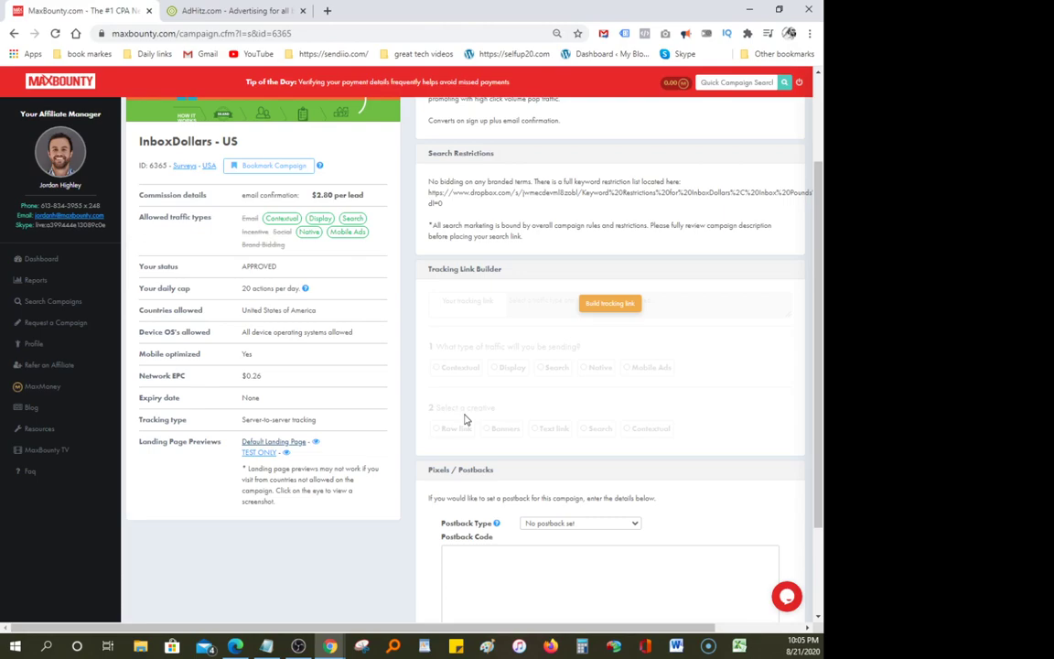
{"action": "left_click", "coordinate": [257, 453]}
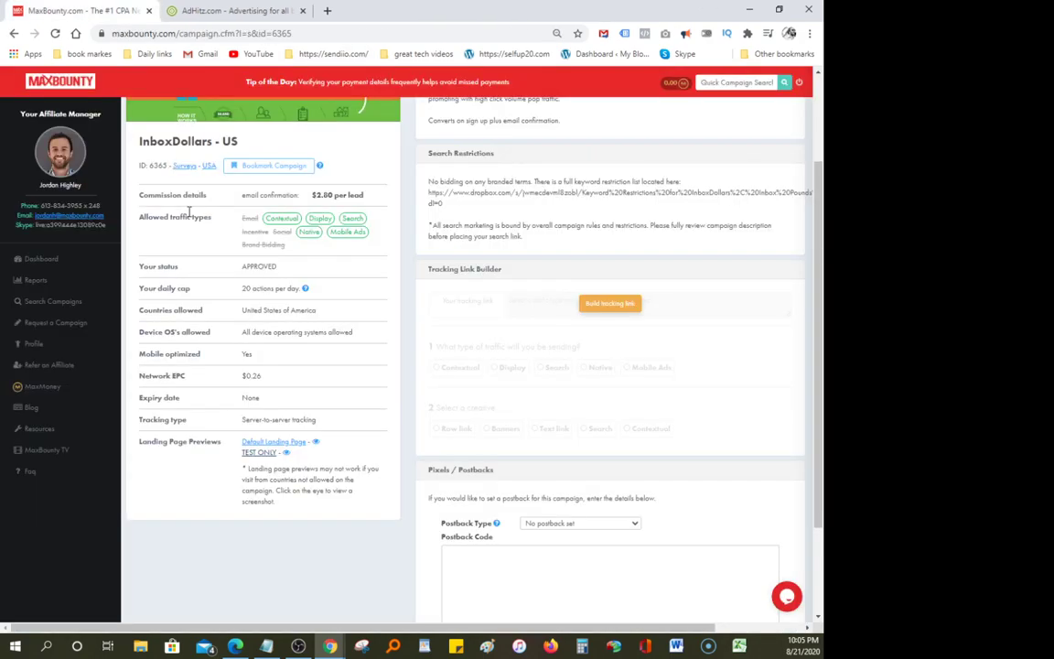
{"action": "middle_click", "coordinate": [273, 10]}
{"action": "left_click", "coordinate": [210, 12]}
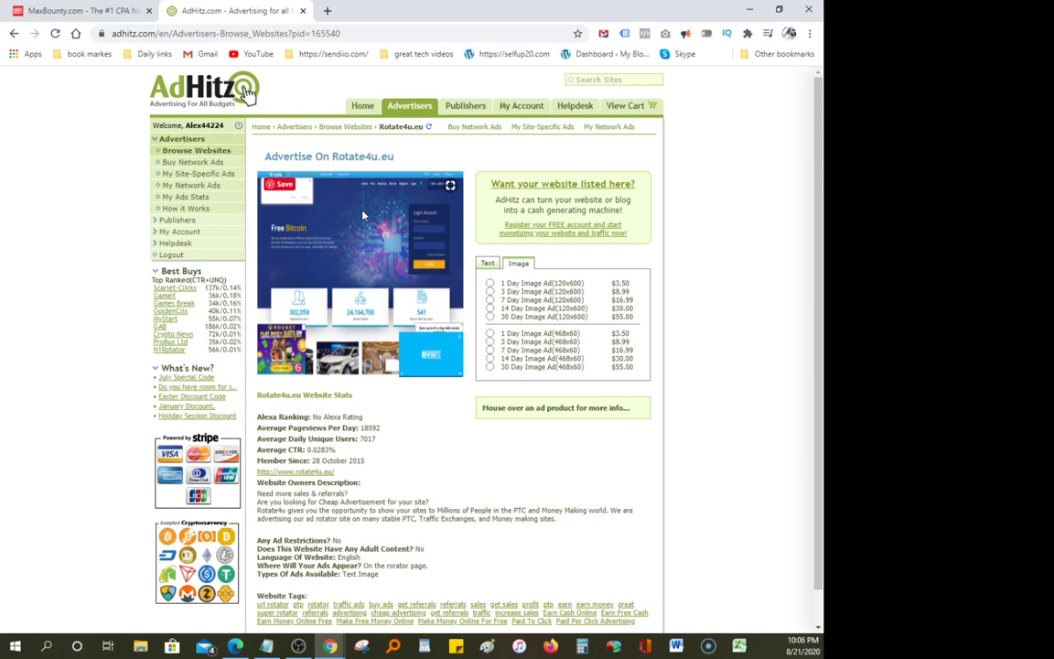
Step: Open AdHitz's Browse Websites list from the Advertisers page
{"action": "mouse_move", "coordinate": [409, 108]}
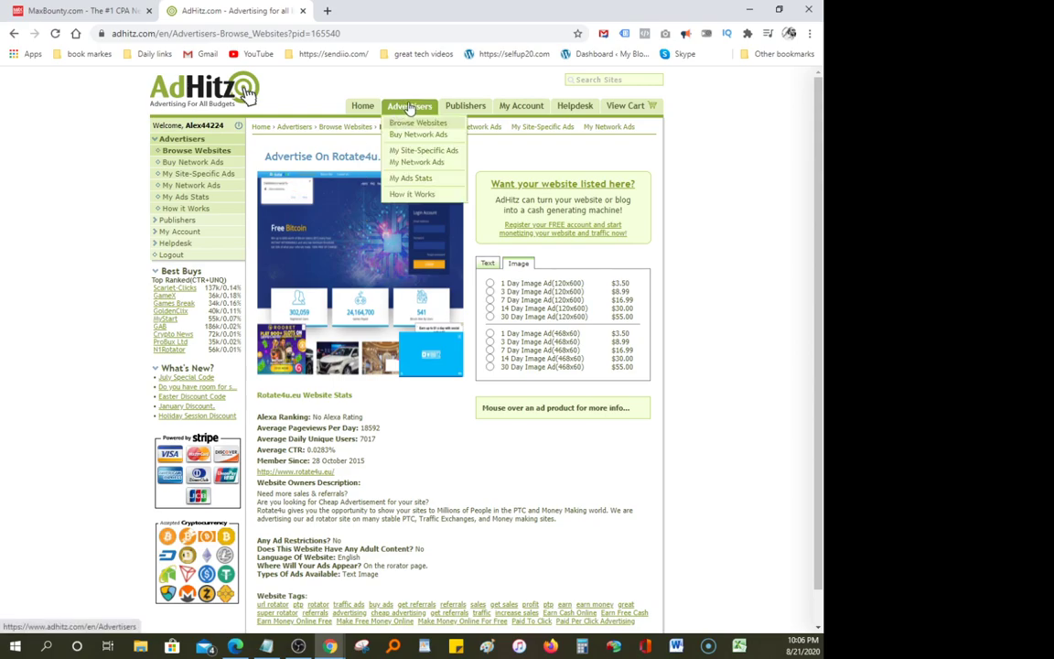
{"action": "left_click", "coordinate": [409, 108]}
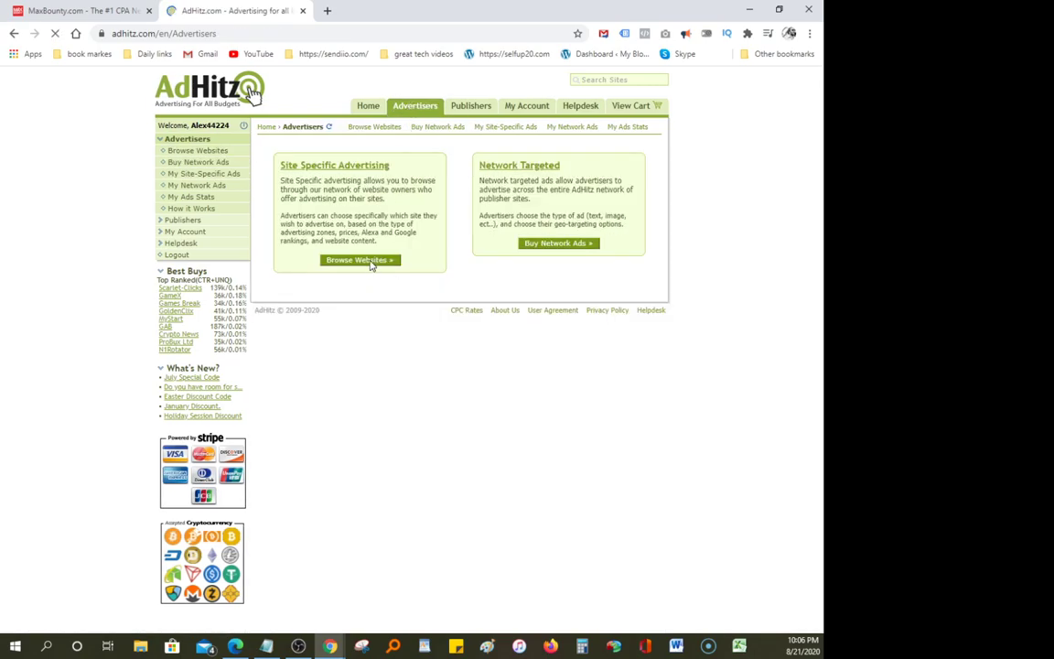
{"action": "left_click", "coordinate": [369, 262]}
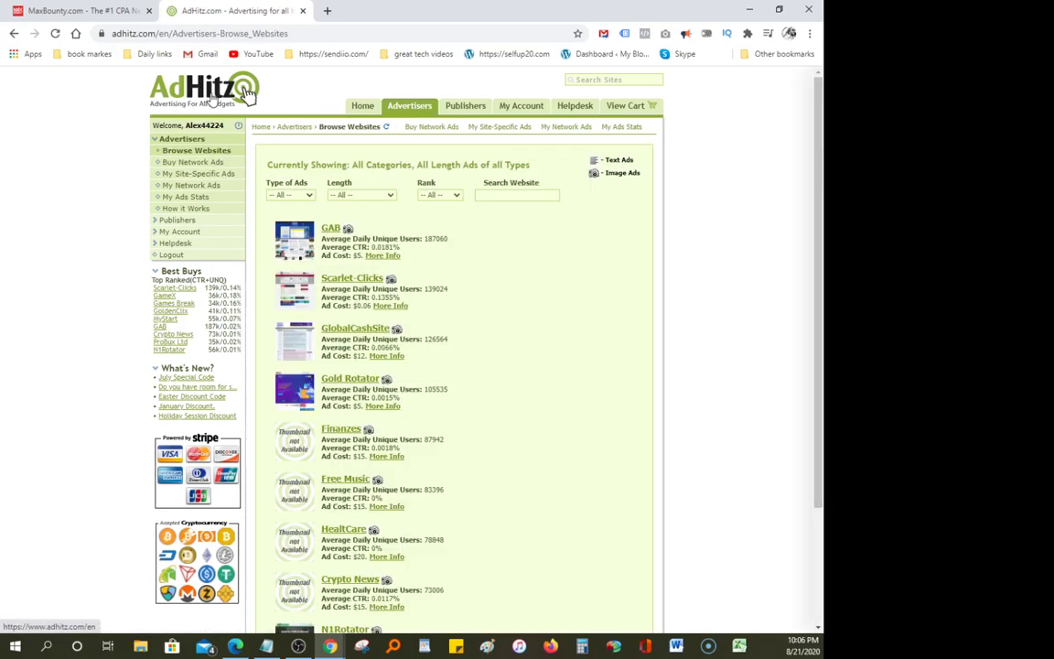
Step: Filter the website list to 1 Month Ads, leaving ad type at All and ranking unchanged
{"action": "left_click", "coordinate": [307, 196]}
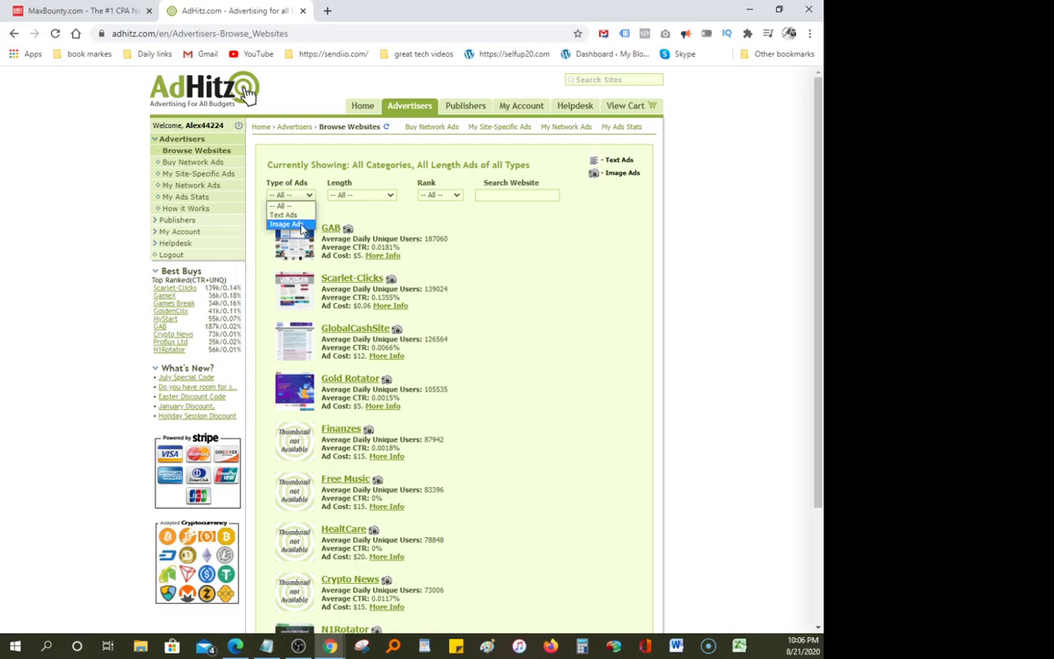
{"action": "left_click", "coordinate": [301, 195]}
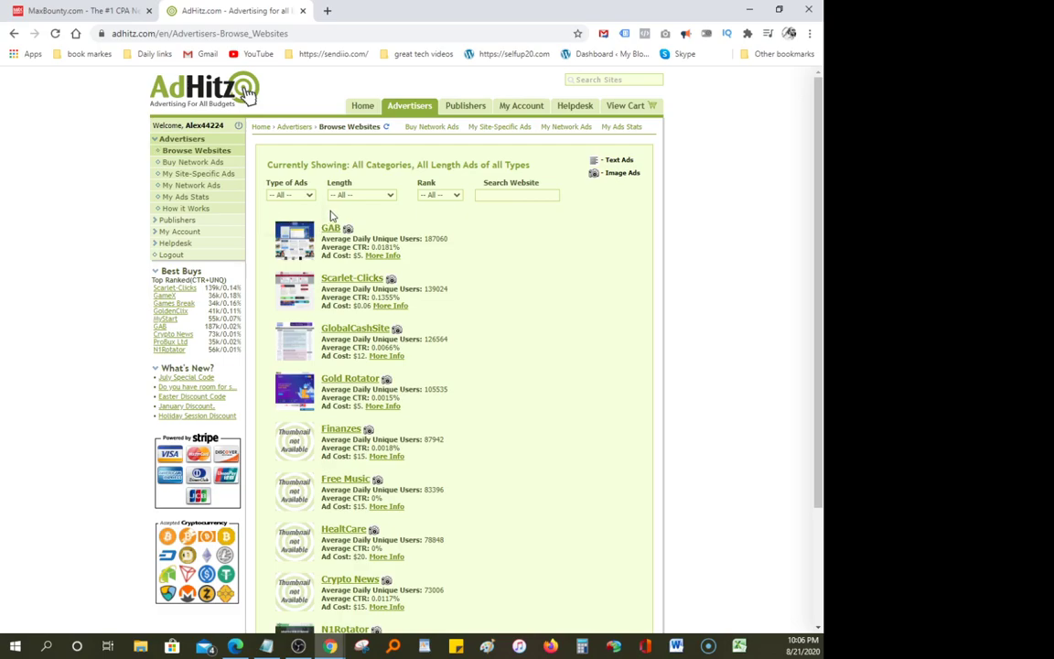
{"action": "left_click", "coordinate": [391, 197]}
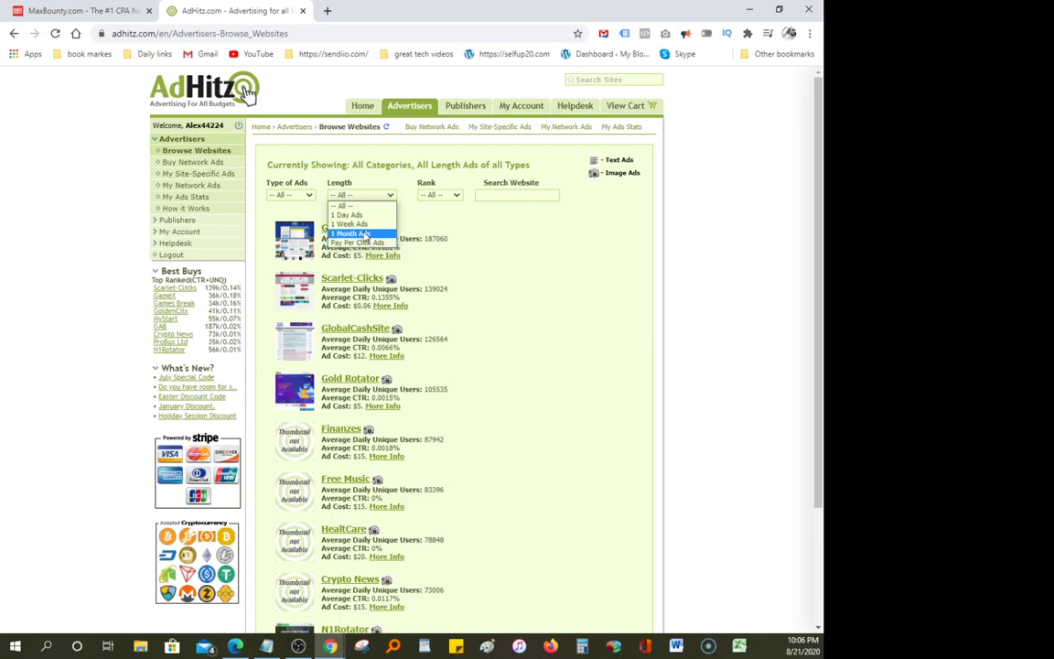
{"action": "left_click", "coordinate": [366, 234]}
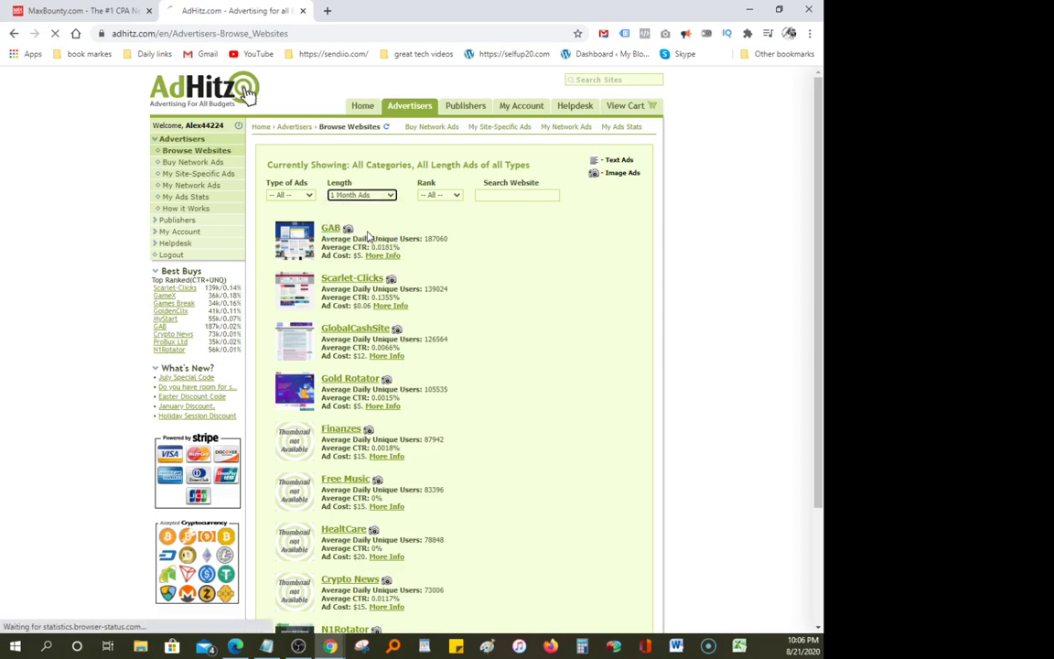
{"action": "left_click", "coordinate": [455, 197]}
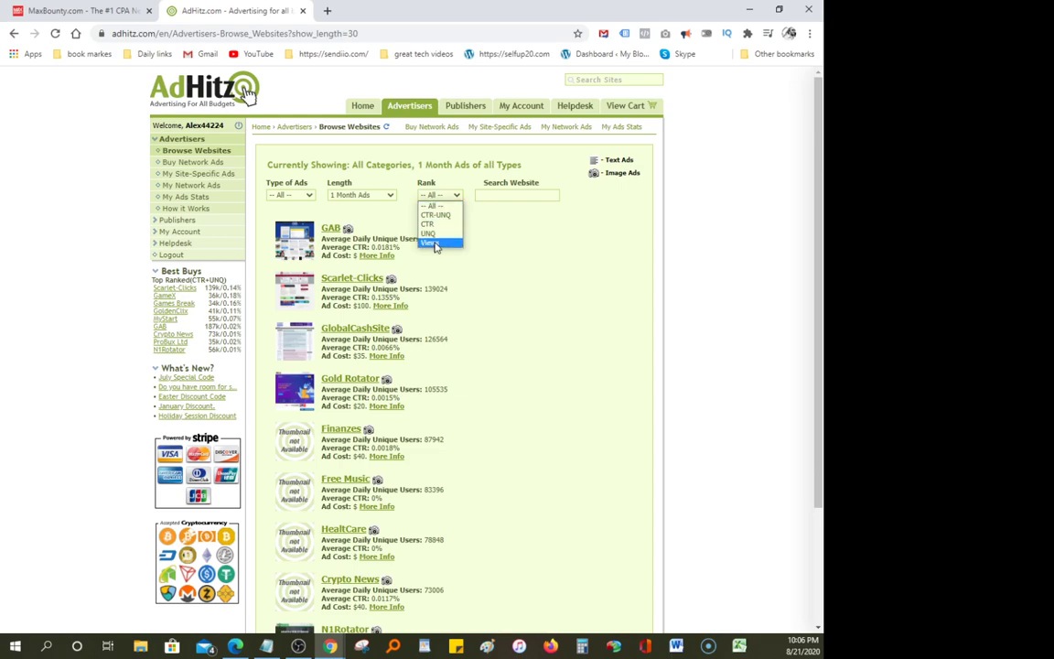
{"action": "left_click", "coordinate": [503, 220]}
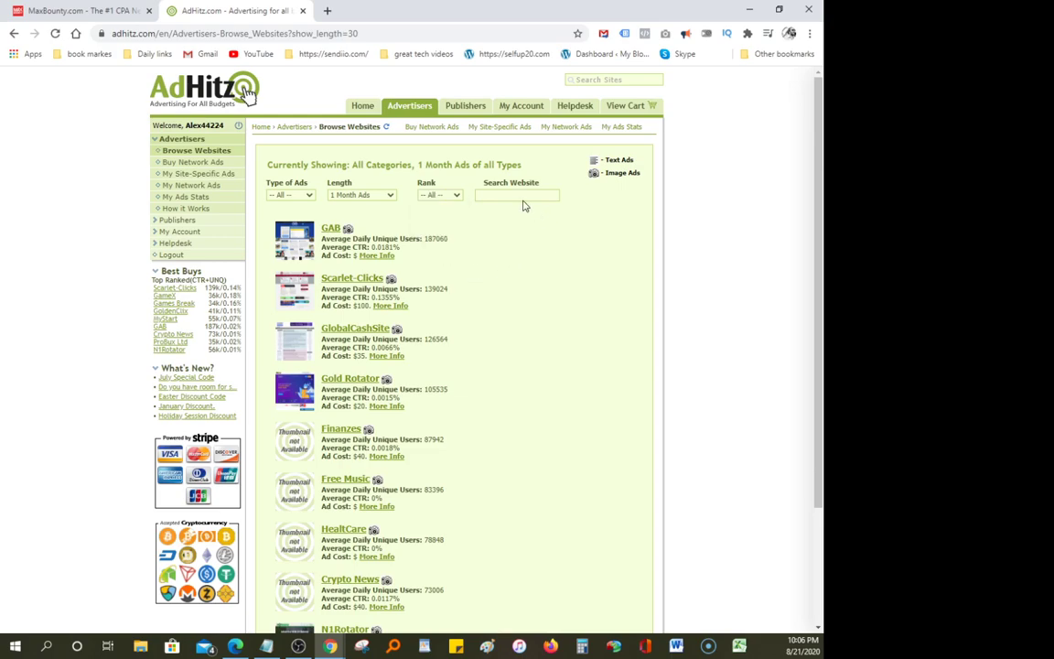
Step: Search the AdHitz advertising websites for 'make money'
{"action": "left_click", "coordinate": [510, 193]}
{"action": "type", "text": "make money"}
{"action": "key", "text": "Return"}
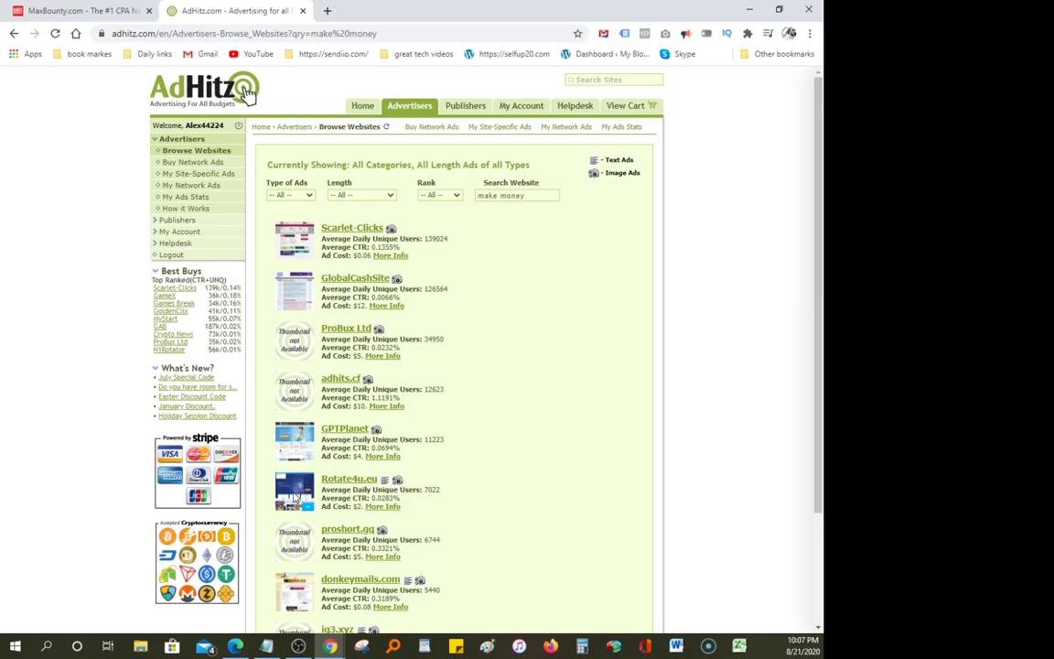
Step: Check Rotate4u.eu's 30 Day Image Ad prices, up to $55, then return to the MaxBounty campaign
{"action": "left_click", "coordinate": [349, 479]}
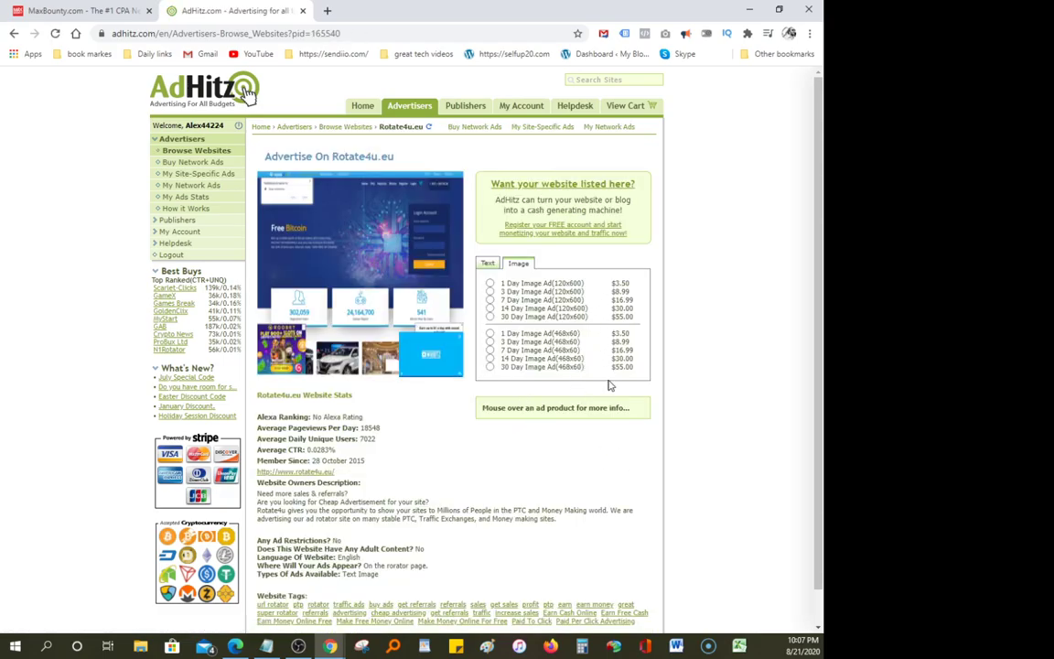
{"action": "mouse_move", "coordinate": [506, 315]}
{"action": "mouse_move", "coordinate": [556, 369]}
{"action": "left_click", "coordinate": [85, 9]}
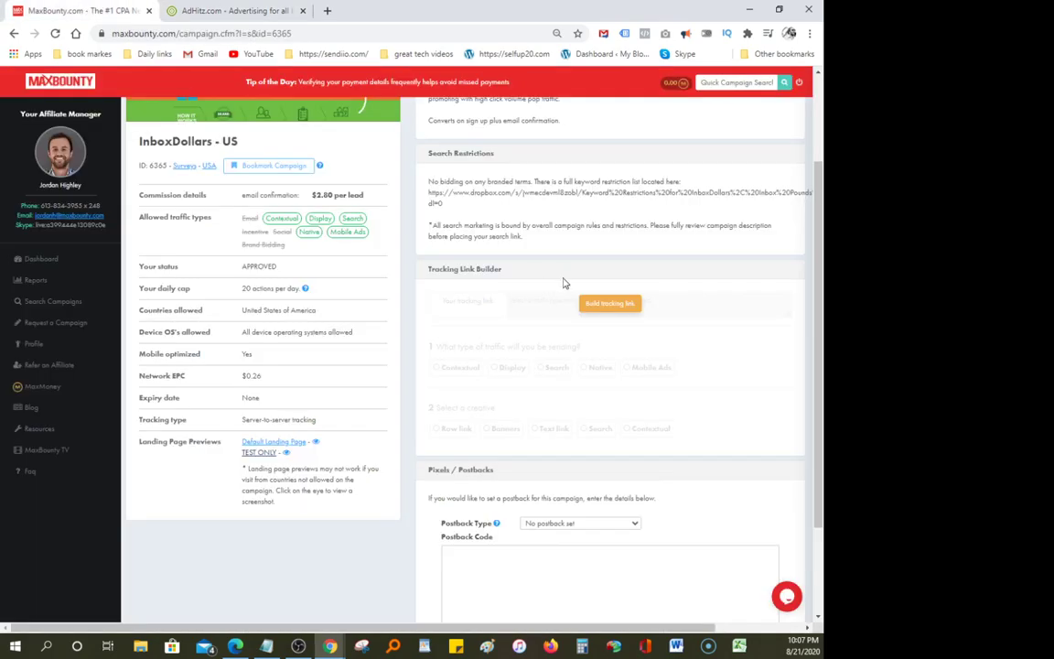